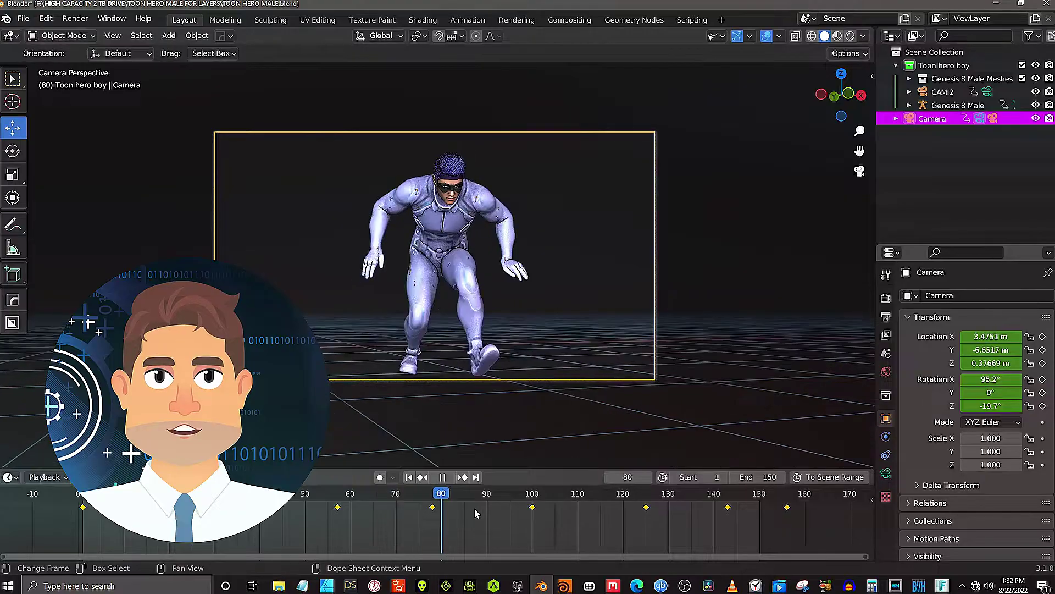
Scrub the timeline to review the crouching sneak motion, including the early frames.
left_click_drag(537, 511, 639, 512)
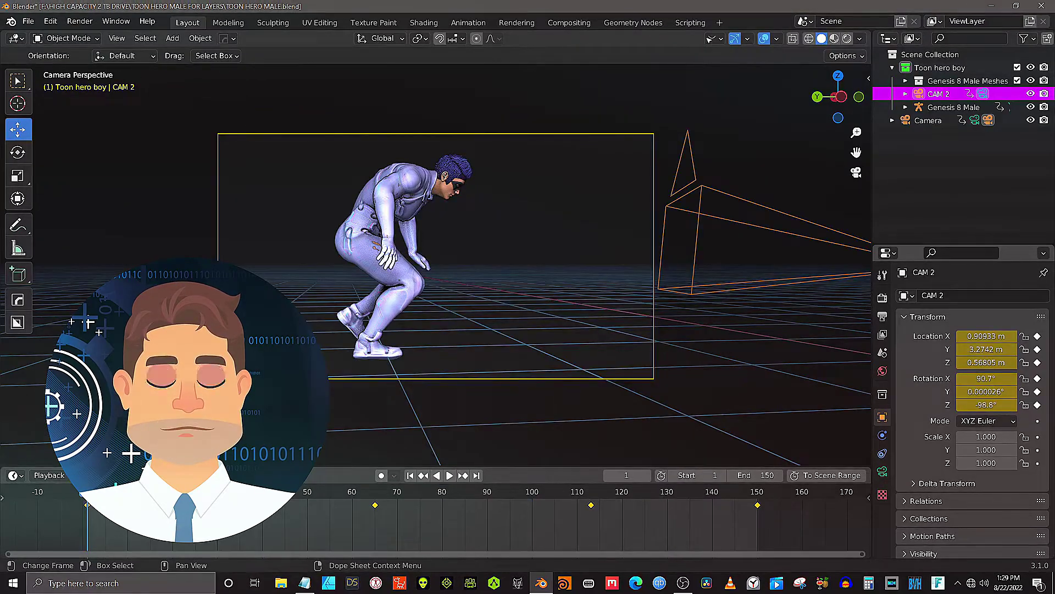
mouse_move(92, 498)
left_mouse_down()
mouse_move(281, 519)
mouse_move(432, 515)
left_mouse_up()
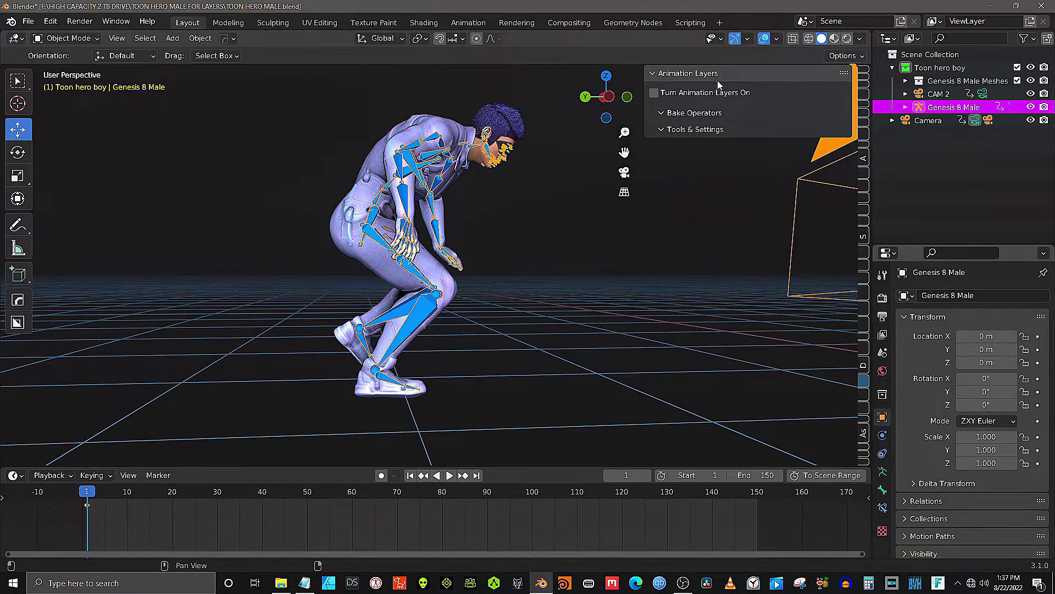
Turn animation layers on, add a layer above Base_Layer, check blend modes, and rename it 'ADJUSTMENT LAYER ONE'.
left_click(655, 93)
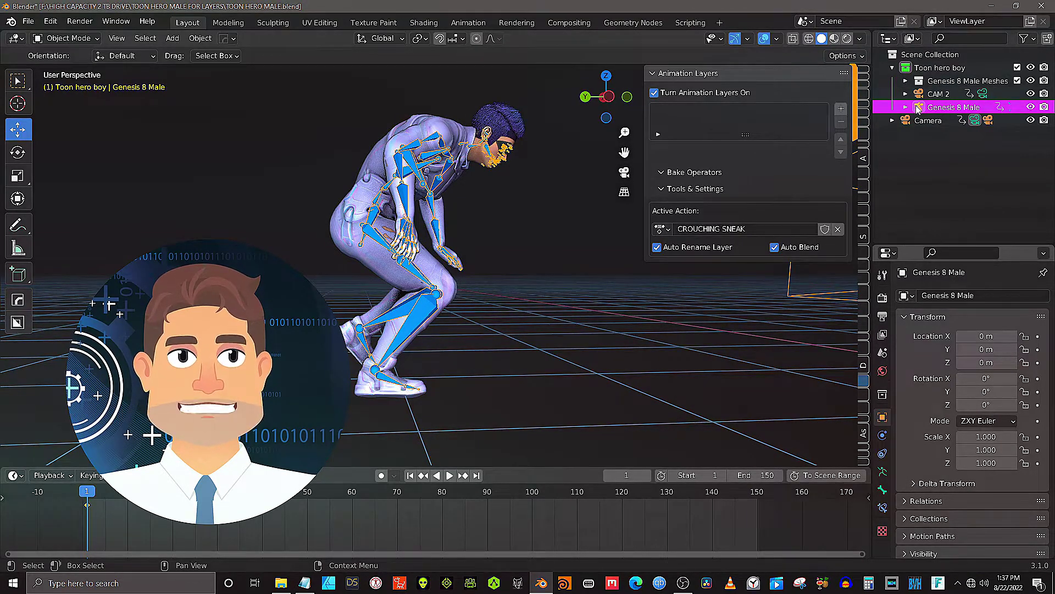
left_click(841, 110)
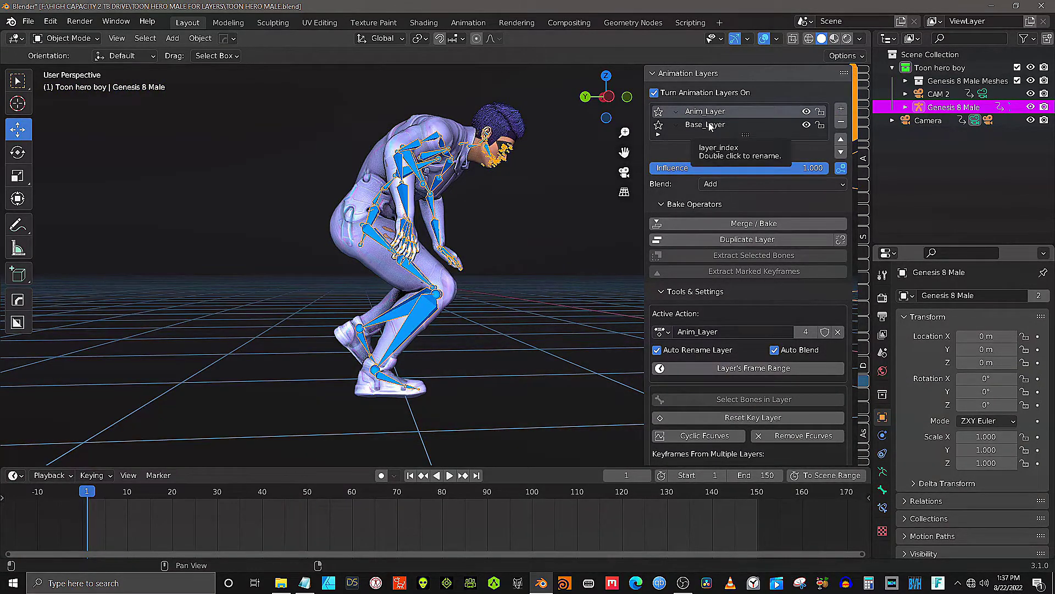
left_click(709, 126)
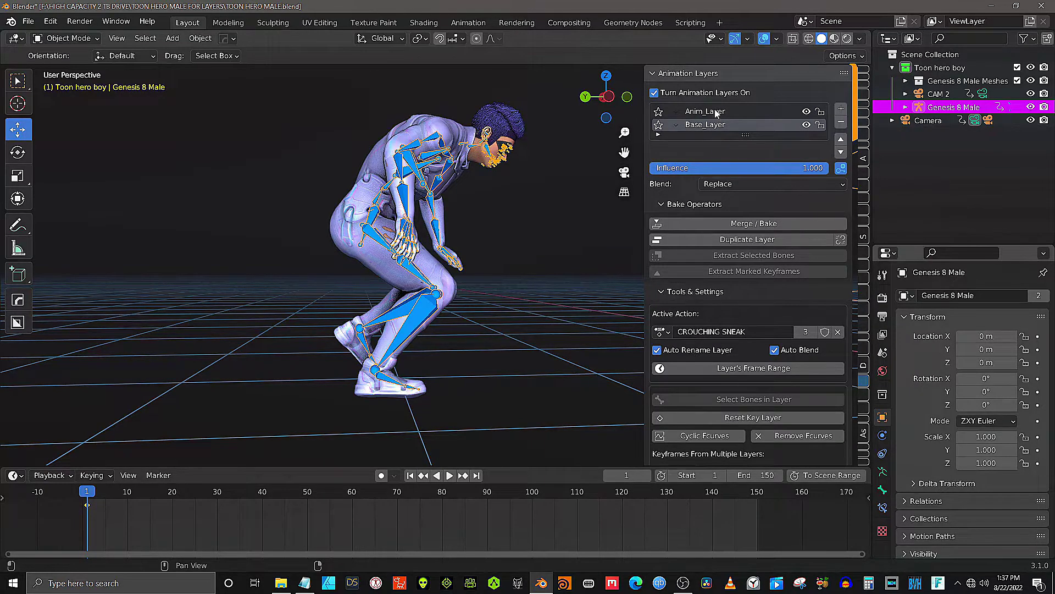
left_click(716, 113)
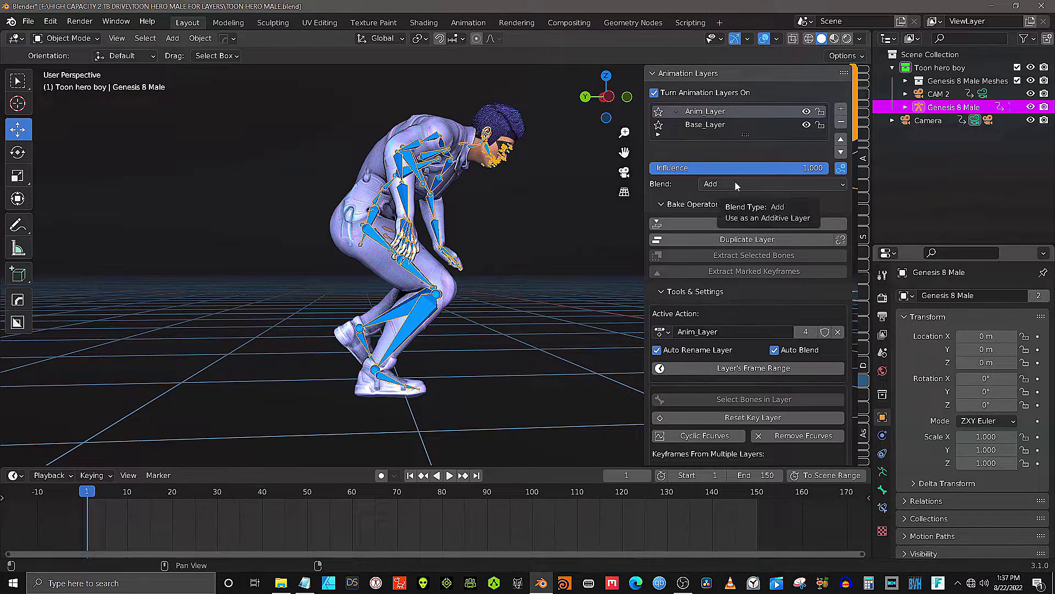
double_click(720, 334)
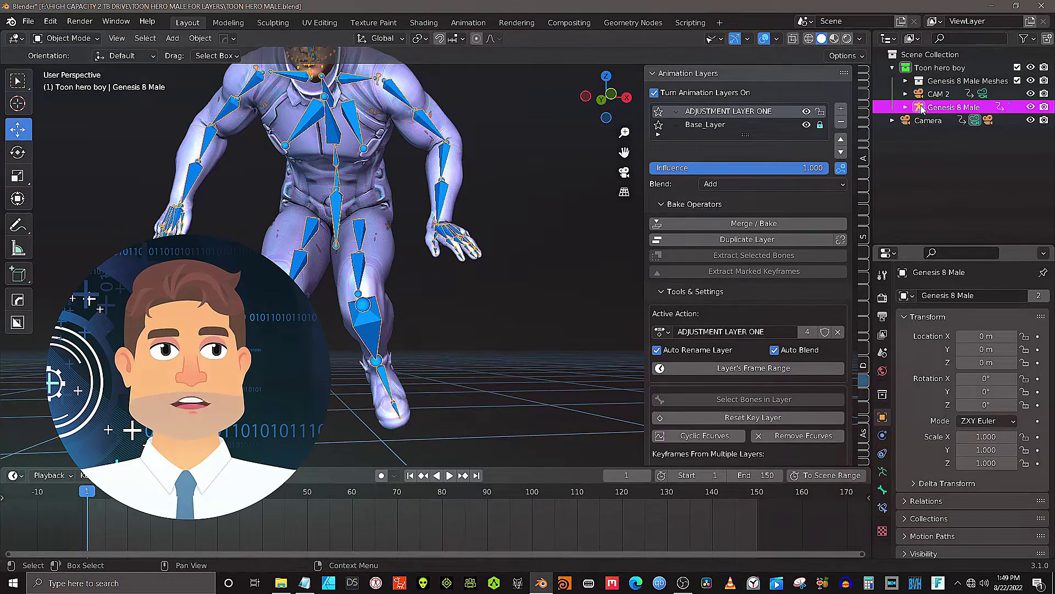
In Pose Mode, rotate the rFoot bone and key its new pose.
left_click(66, 38)
left_click(66, 74)
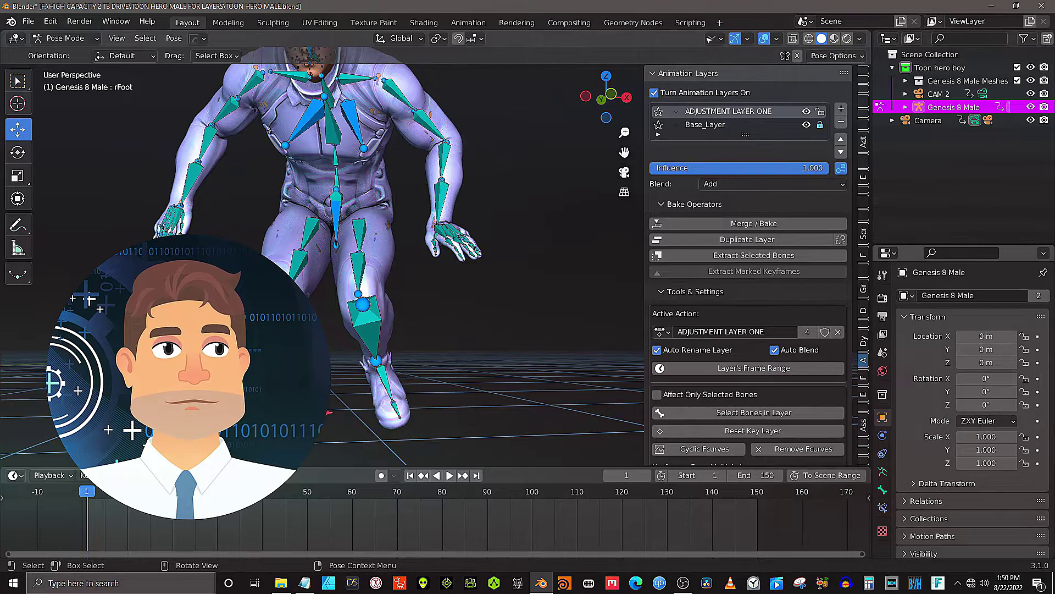
key("r")
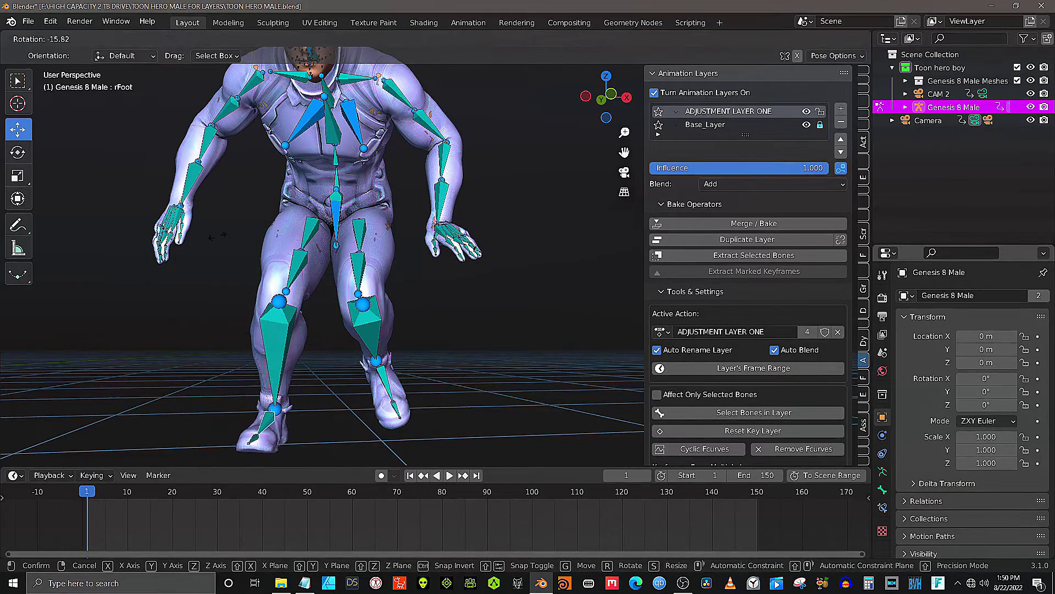
left_click(216, 237)
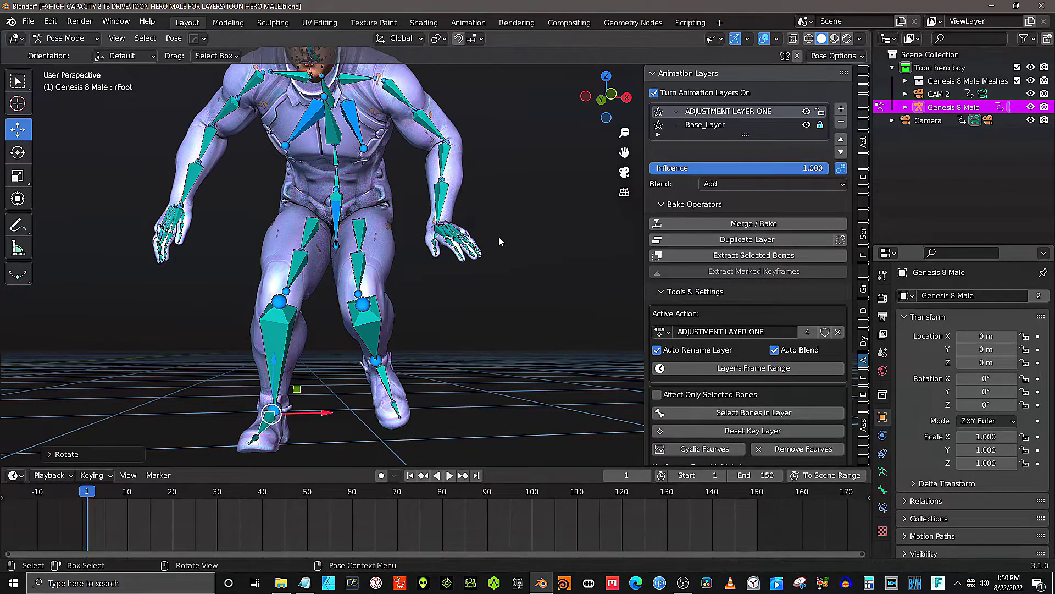
key("i")
left_click(435, 476)
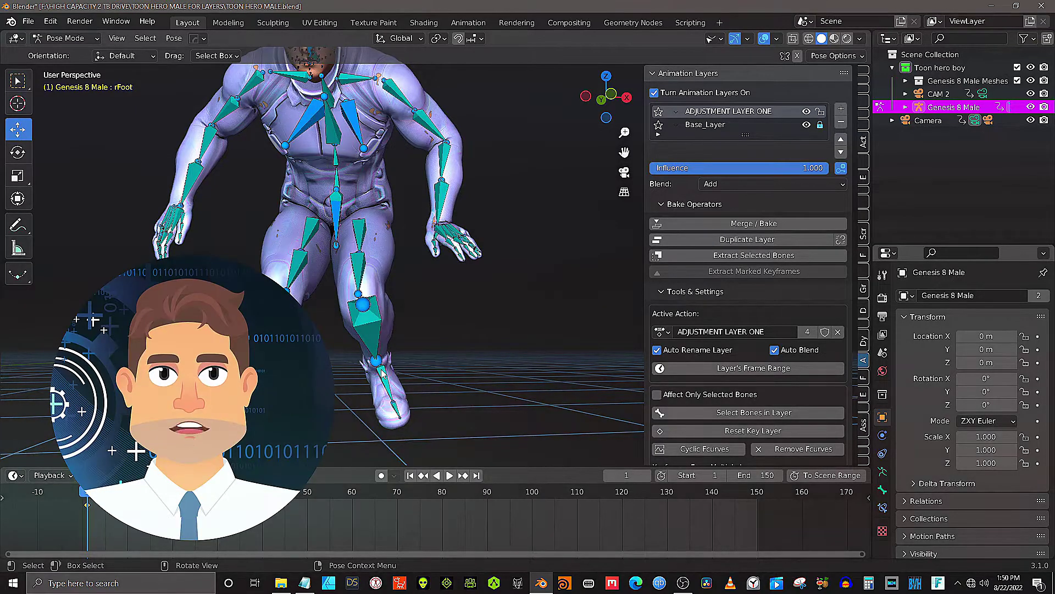
Rotate the lFoot bone and keyframe the Whole Character.
key("r")
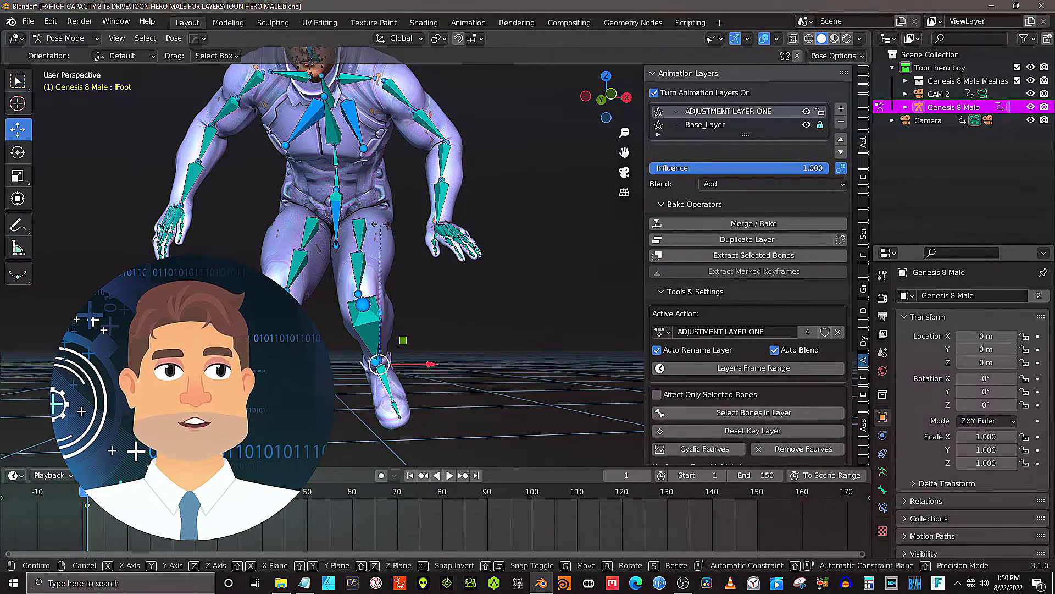
left_click(413, 228)
key("i")
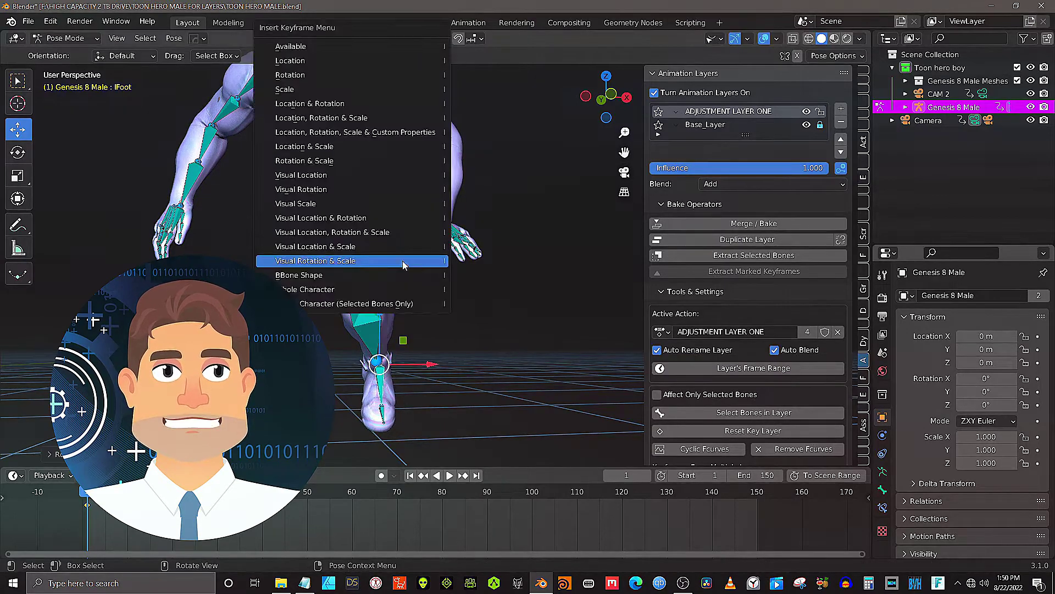
left_click(379, 289)
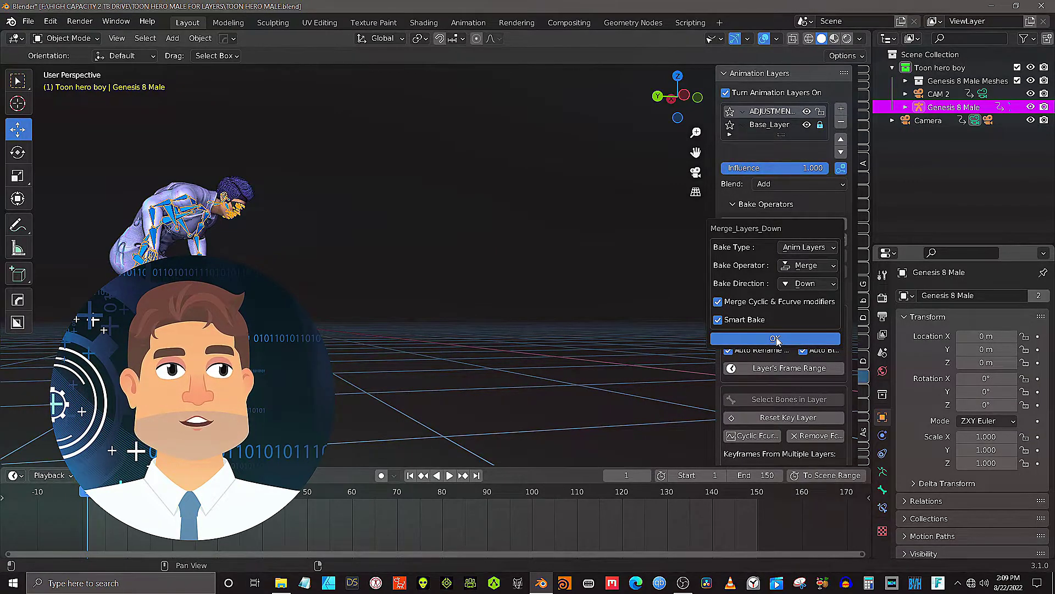
Merge the foot layer down into the base, check frames, then add a layer named 'UPPER BODY ADJUSTMENT'.
left_click(776, 337)
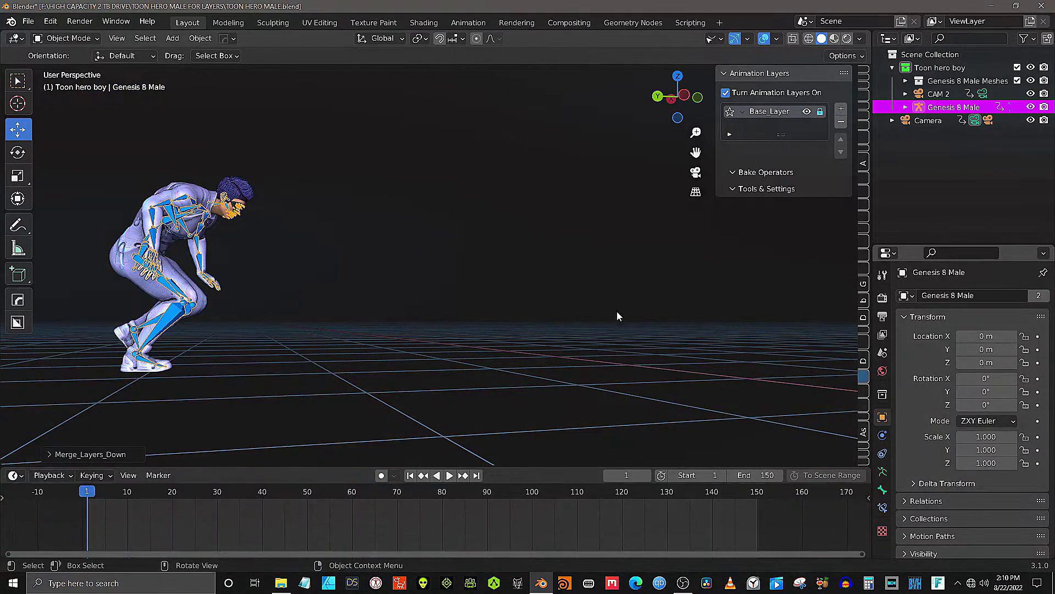
mouse_move(91, 501)
left_mouse_down()
mouse_move(268, 499)
mouse_move(87, 501)
left_mouse_up()
left_click(842, 110)
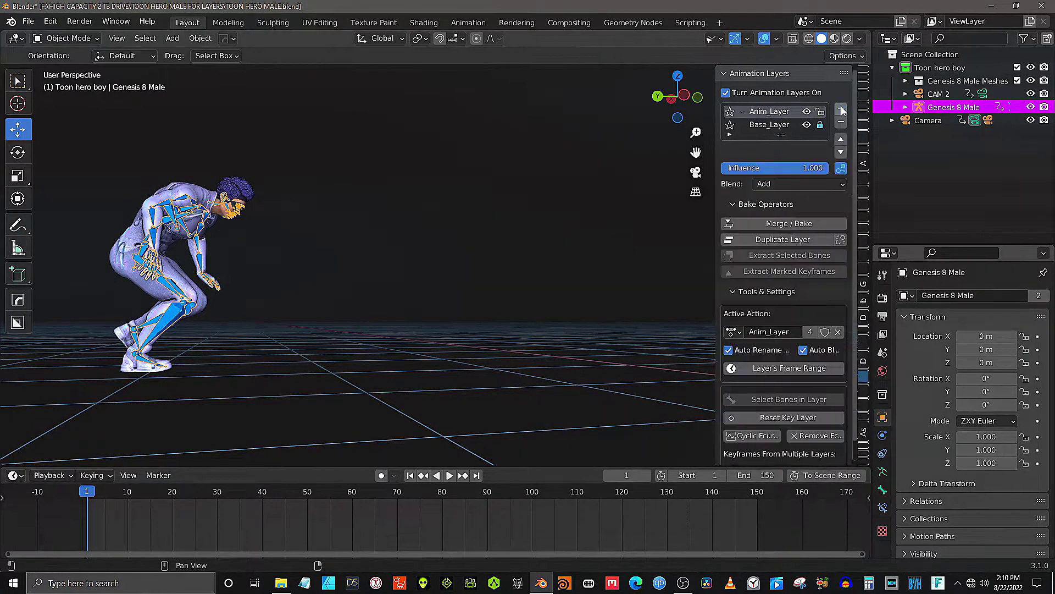
double_click(768, 331)
type("Y ADJUSTENT")
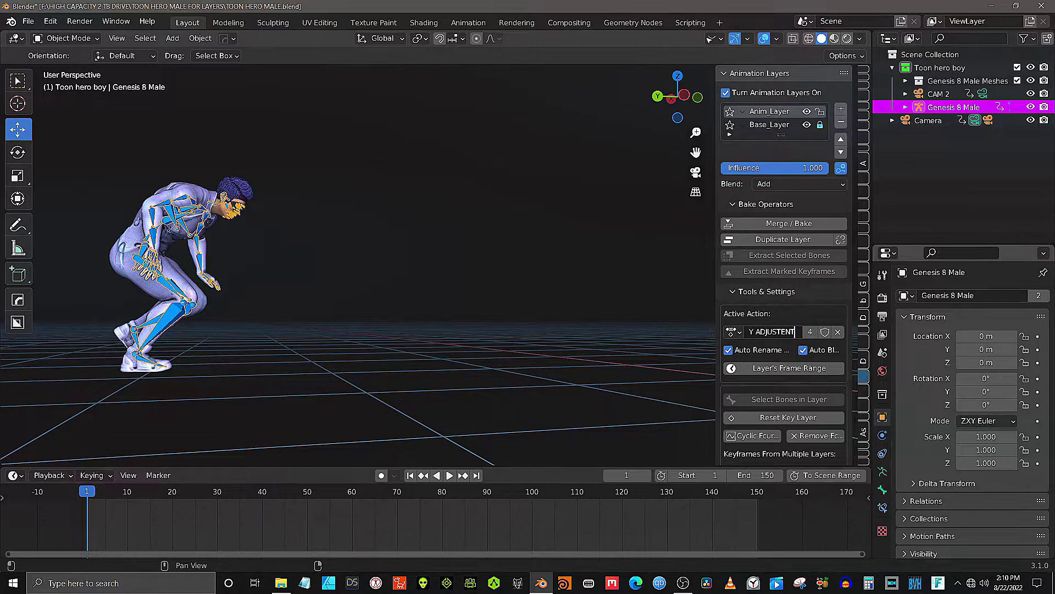
key("Return")
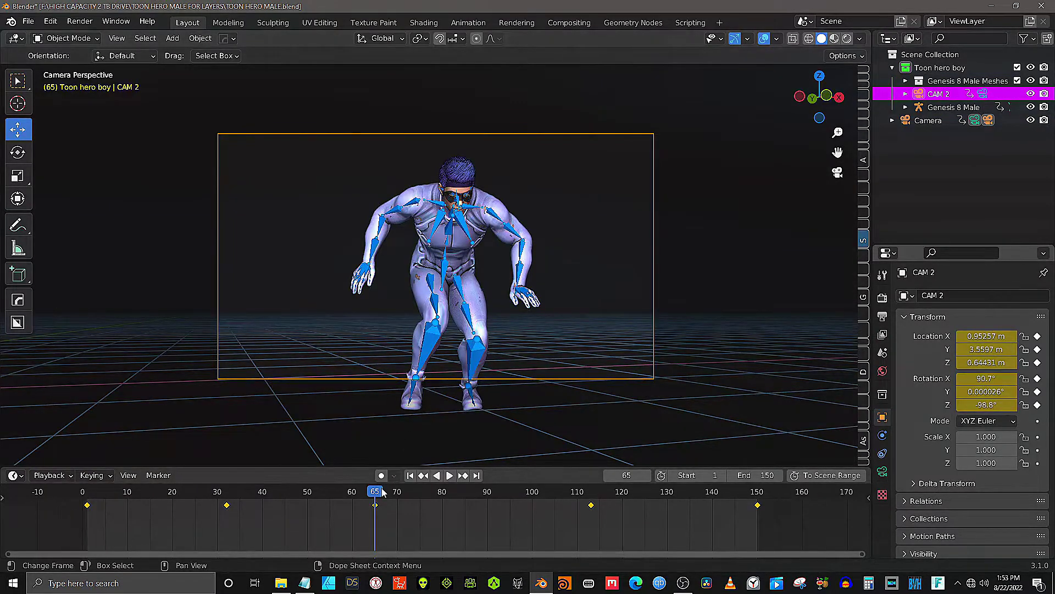
Tilt the upper body more upright and keyframe the Whole Character on the UPPER BODY layer.
left_click_drag(381, 493, 750, 506)
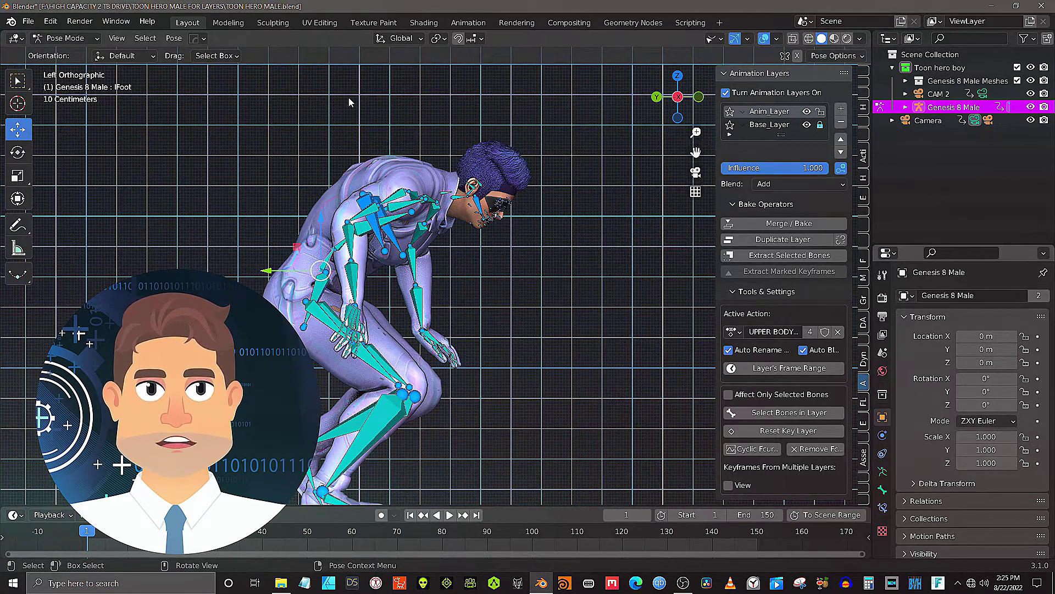
key("r")
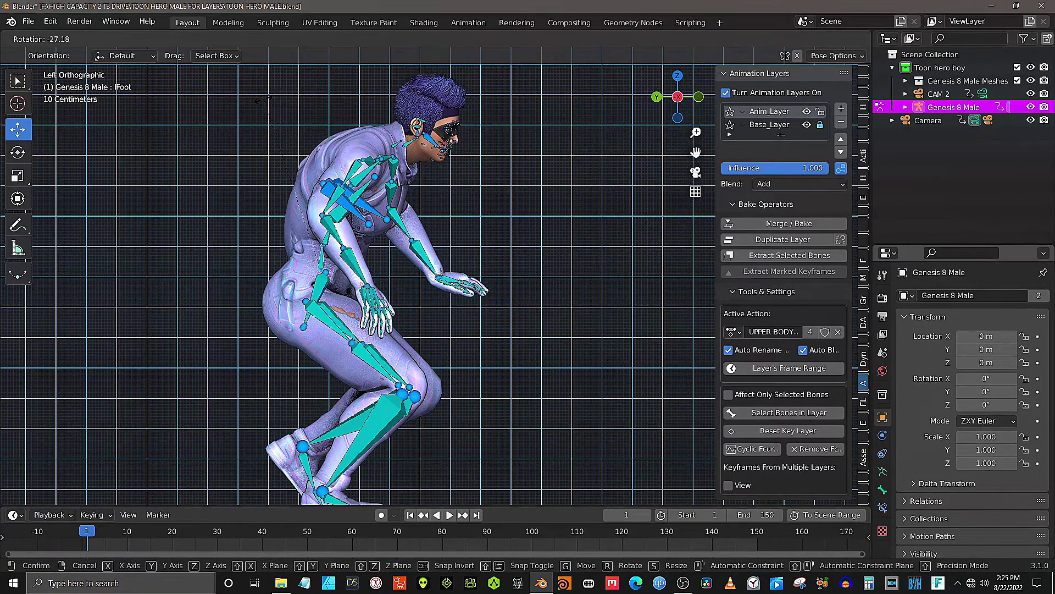
left_click(263, 100)
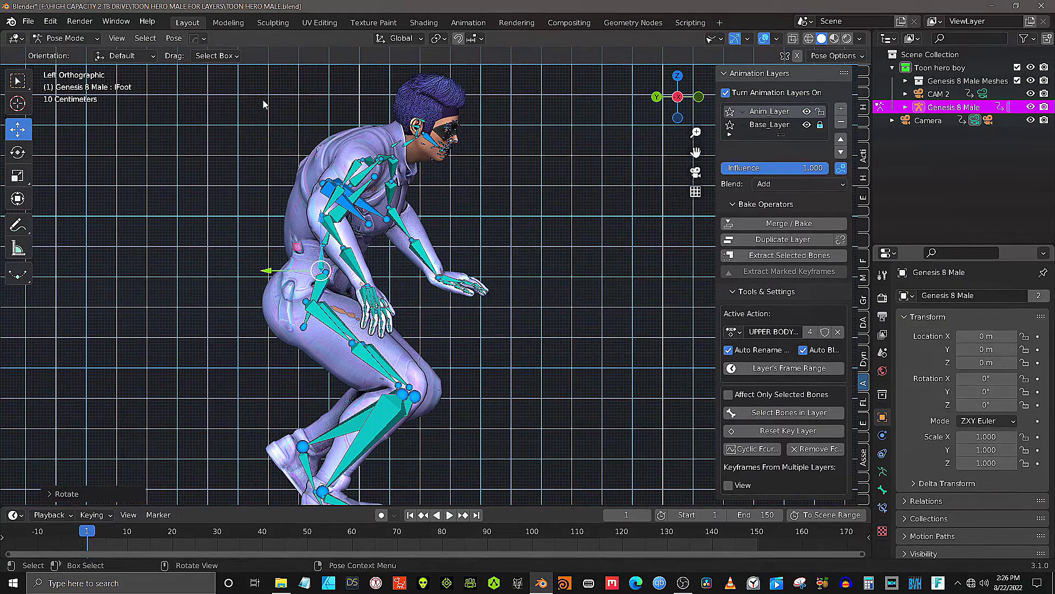
key("i")
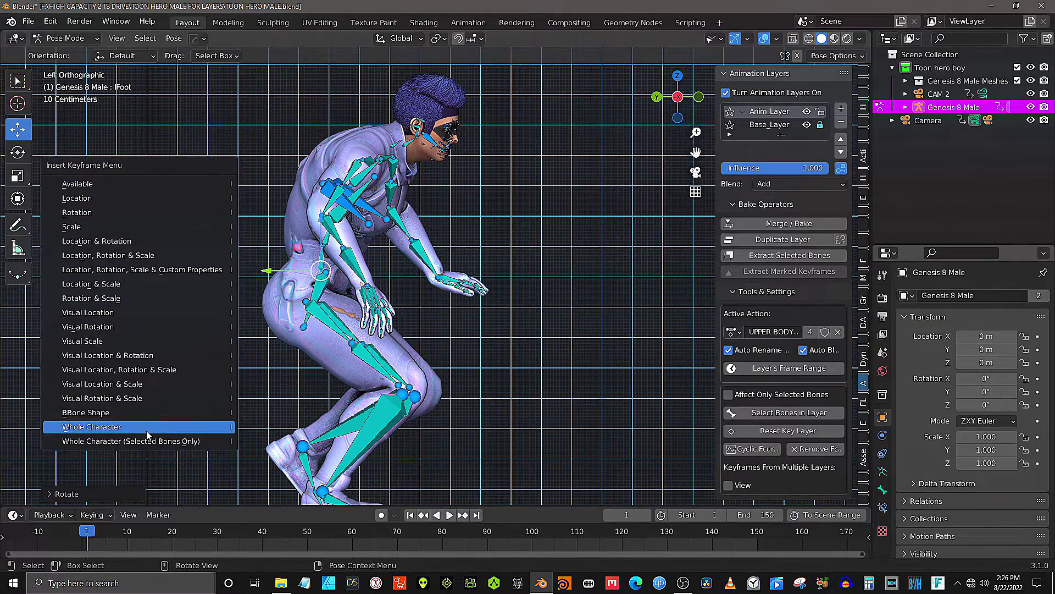
left_click(146, 431)
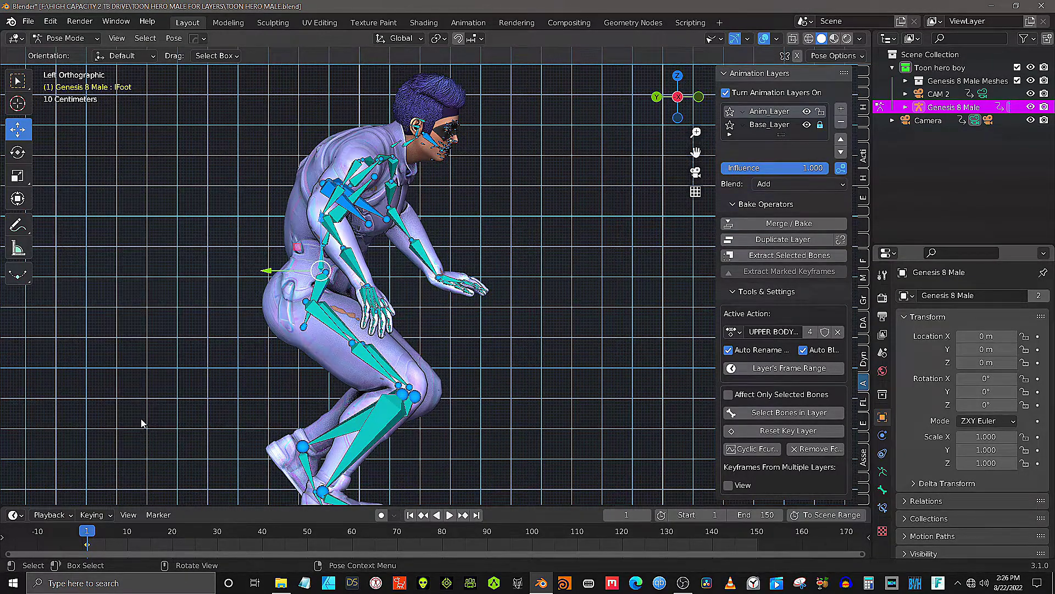
Play the adjusted animation through the scene camera.
left_click(695, 174)
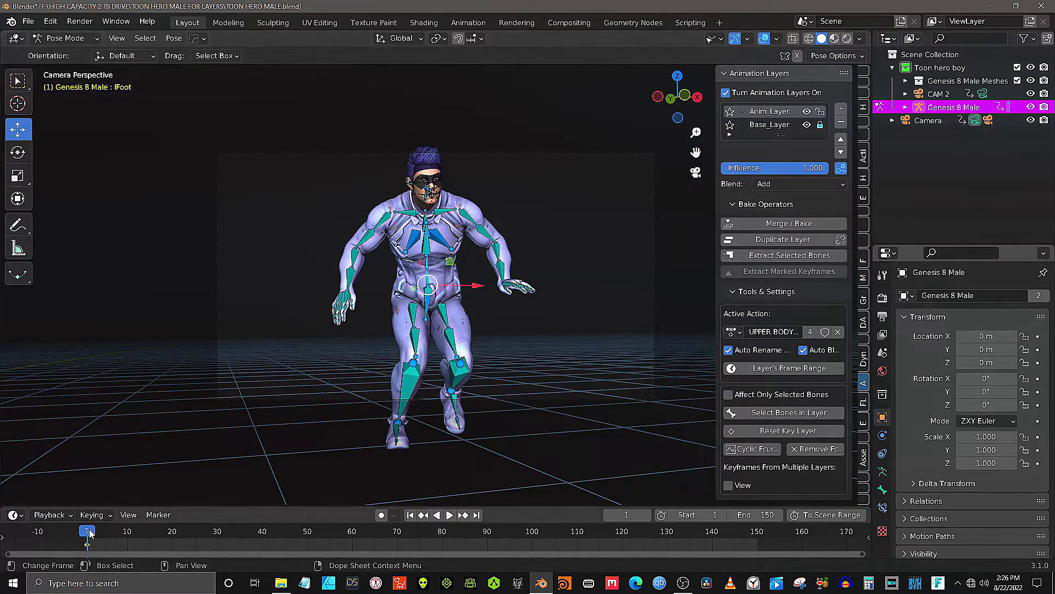
key("space")
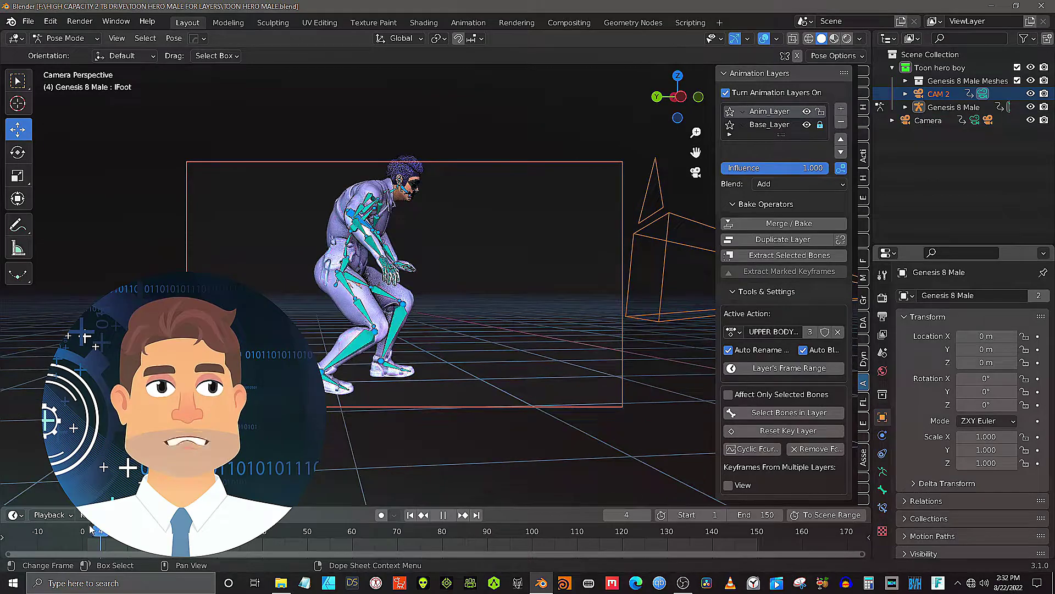
Restart playback from frame 1 in the side camera.
key("space")
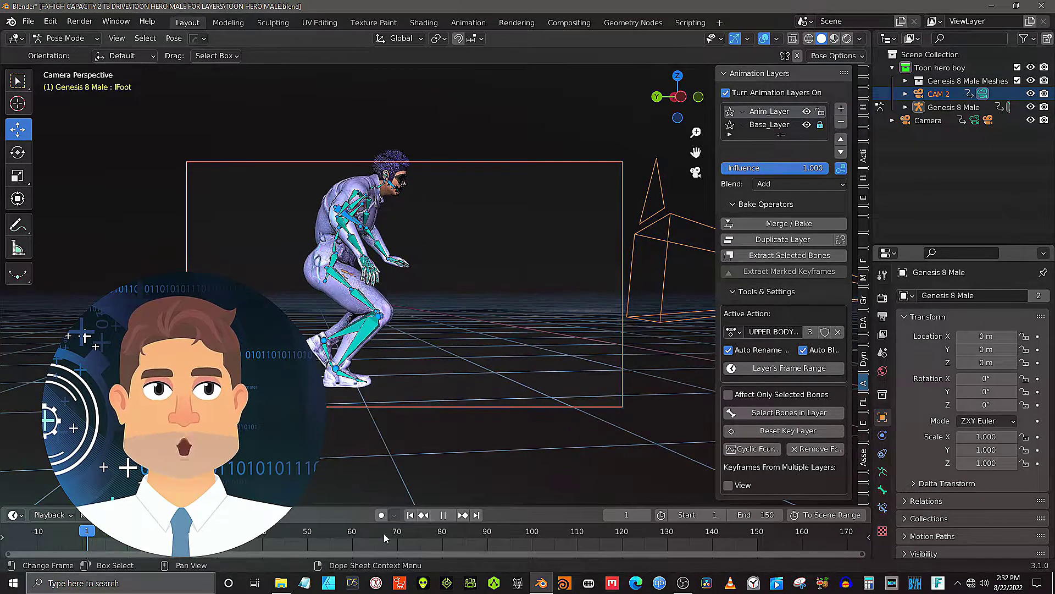
left_click(410, 515)
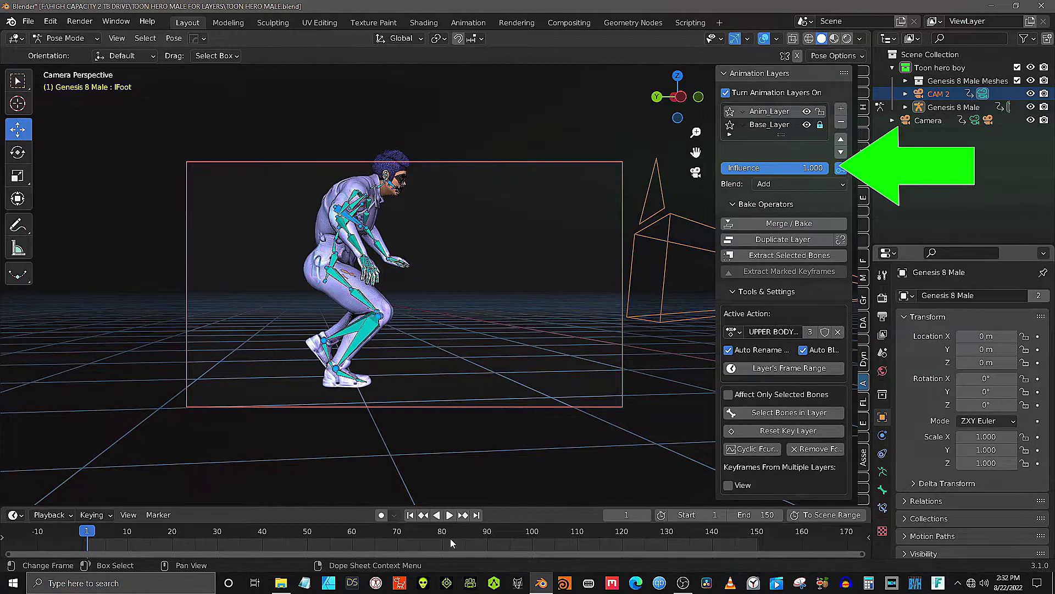
key("space")
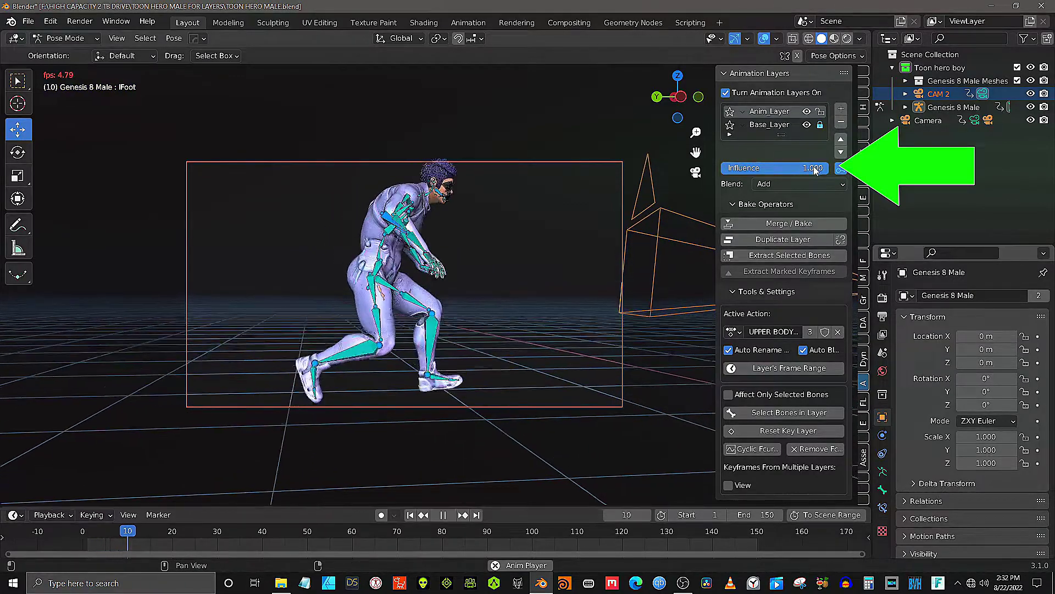
Slide the top layer's Influence between 0 and 1 to compare during playback.
left_click_drag(839, 169, 817, 169)
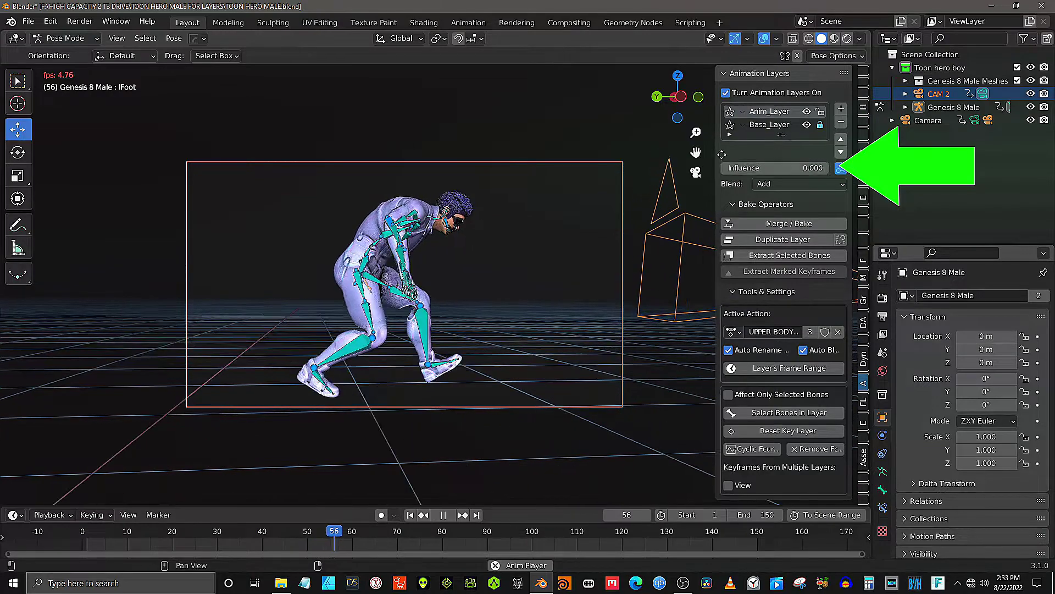
left_click_drag(775, 167, 833, 168)
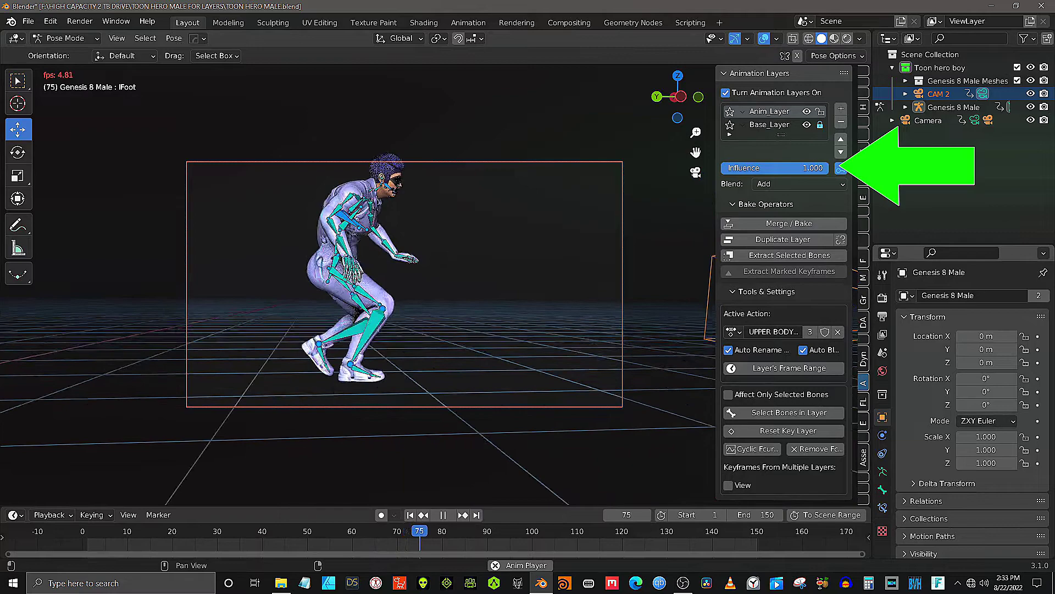
mouse_move(829, 168)
left_mouse_down()
mouse_move(742, 168)
mouse_move(833, 168)
left_mouse_up()
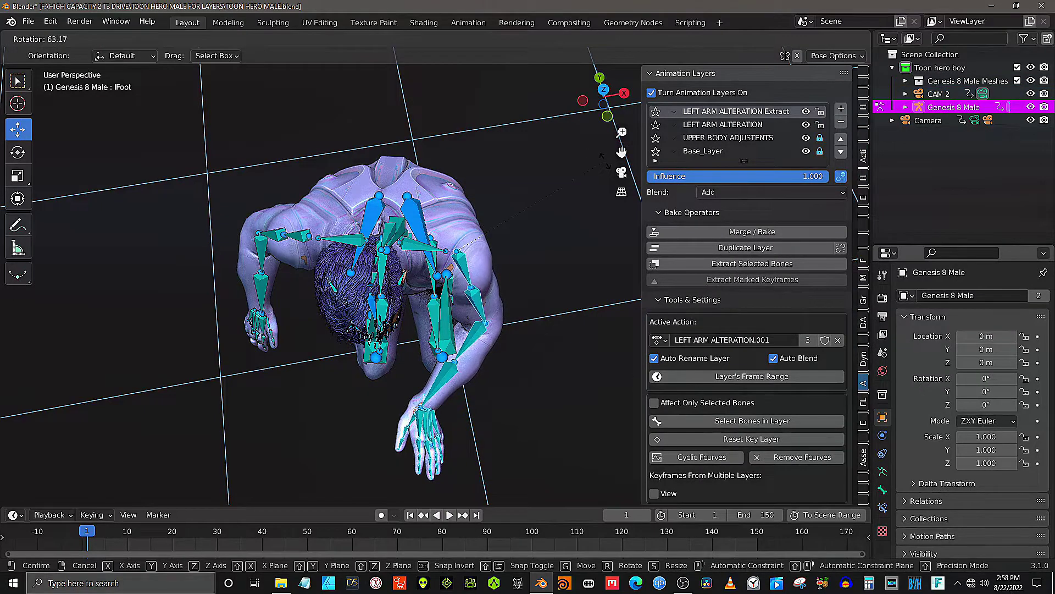
Rotate the left arm bones so the arm reaches forward, checking from the side.
left_click(513, 193)
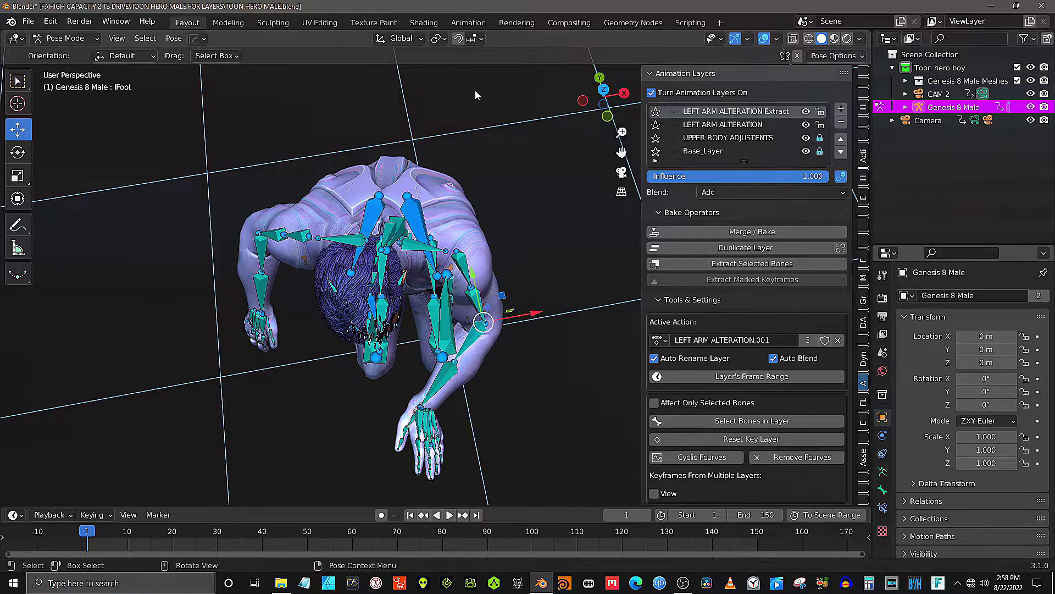
left_click(287, 112)
mouse_move(489, 188)
middle_mouse_down()
mouse_move(296, 94)
mouse_move(317, 79)
mouse_move(376, 244)
mouse_move(428, 256)
middle_mouse_up()
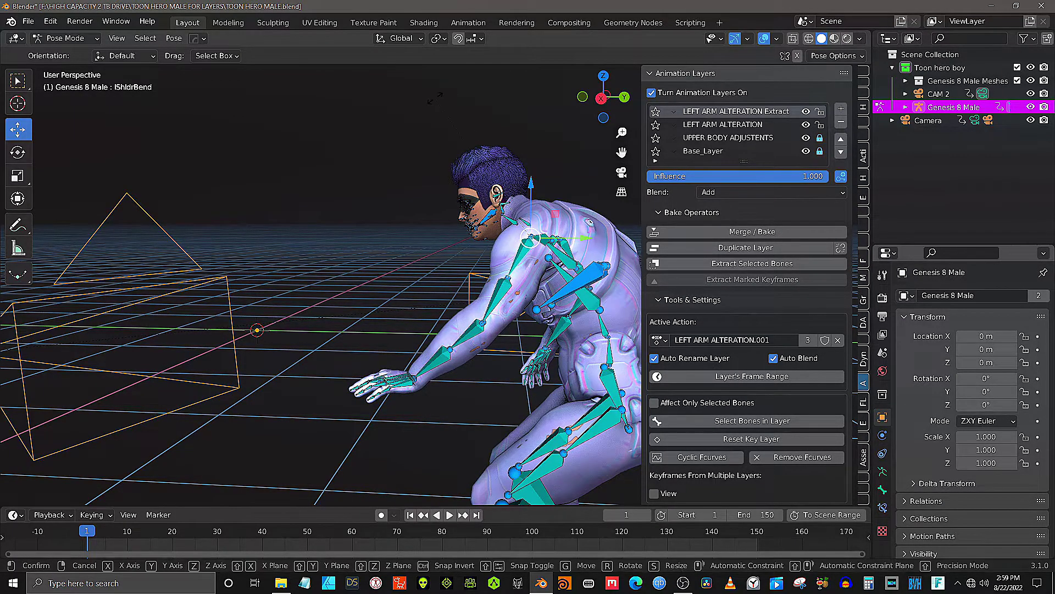
key("r")
left_click(342, 107)
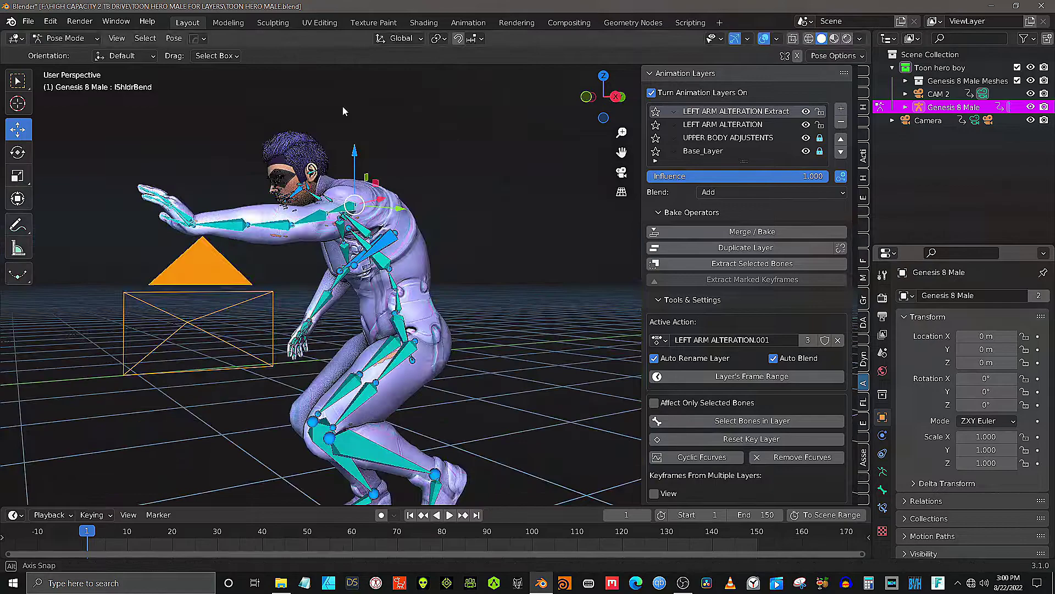
middle_click_drag(343, 106, 315, 121)
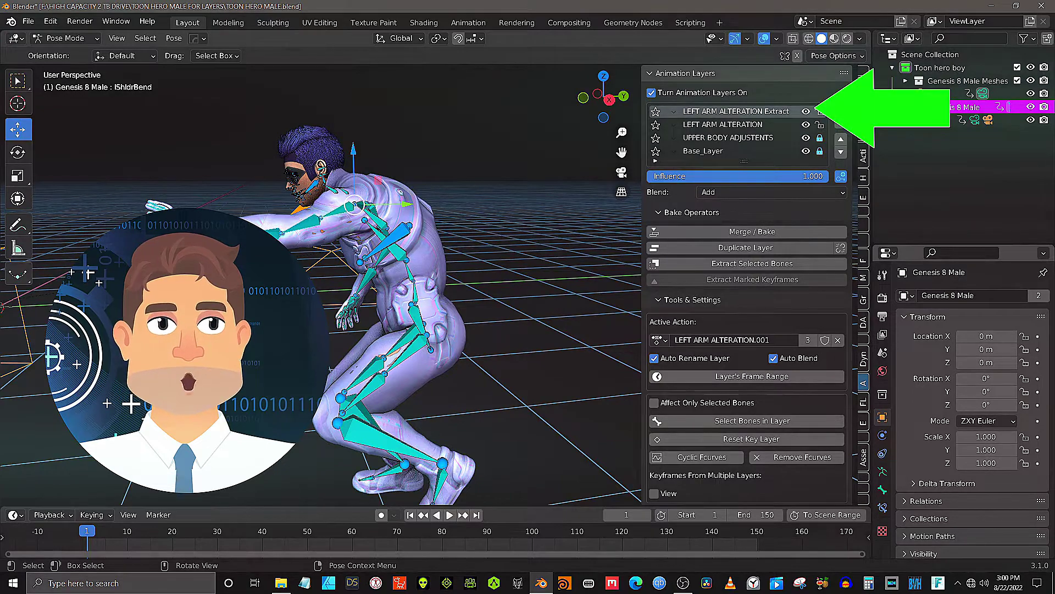
Keyframe the Whole Character on the LEFT ARM ALTERATION Extract layer and view from the front.
key("i")
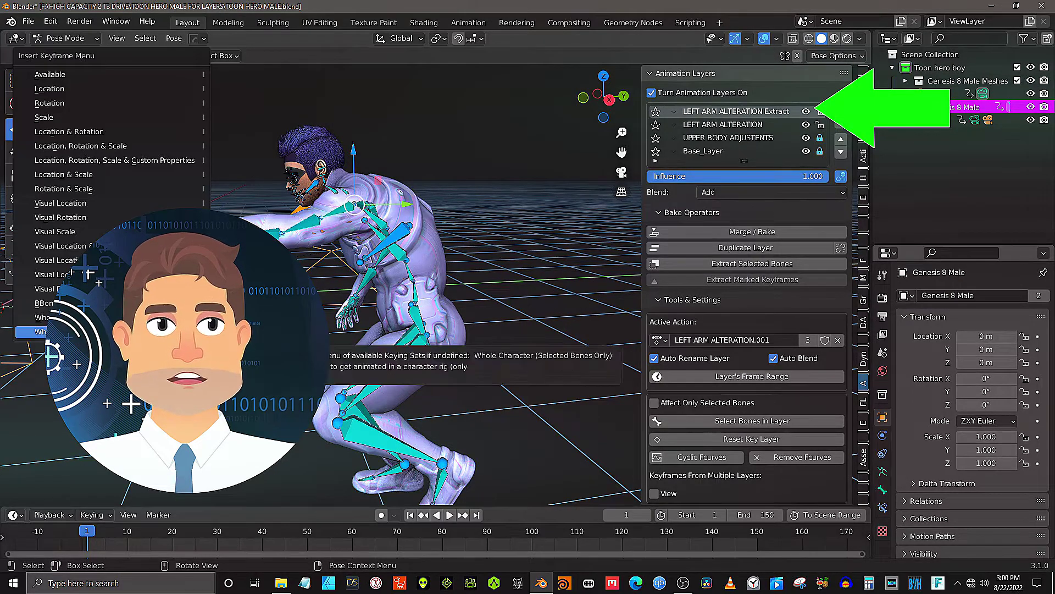
left_click(39, 332)
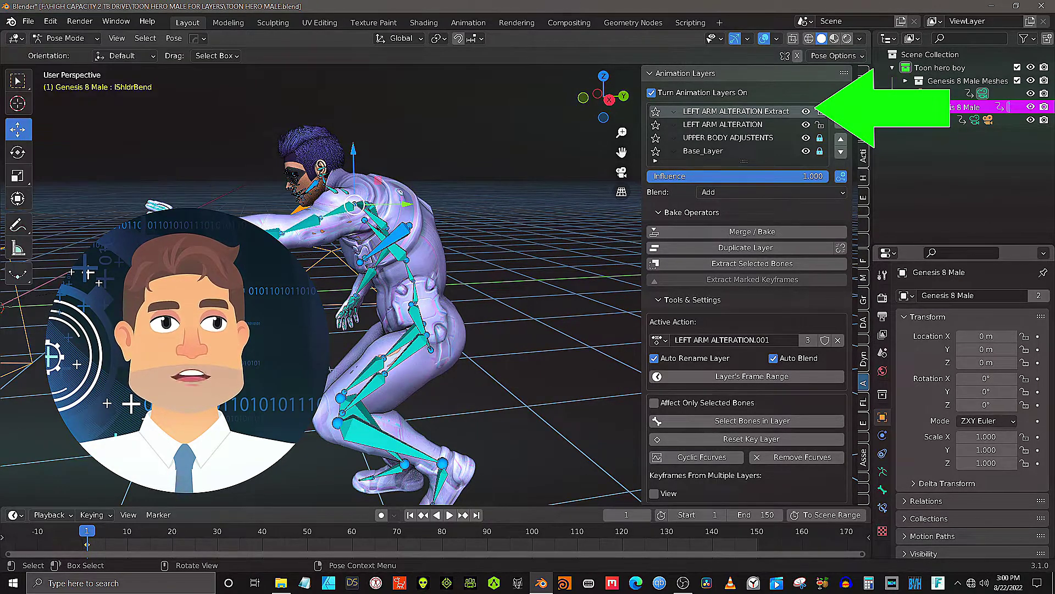
scroll(473, 361, "down", 3)
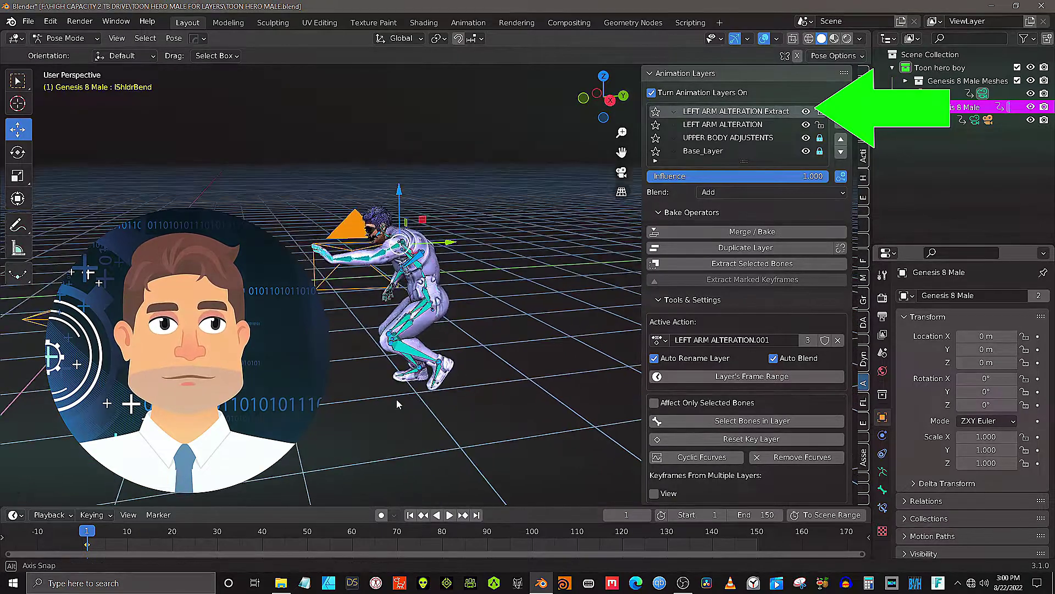
mouse_move(397, 399)
middle_mouse_down()
mouse_move(559, 374)
mouse_move(617, 382)
middle_mouse_up()
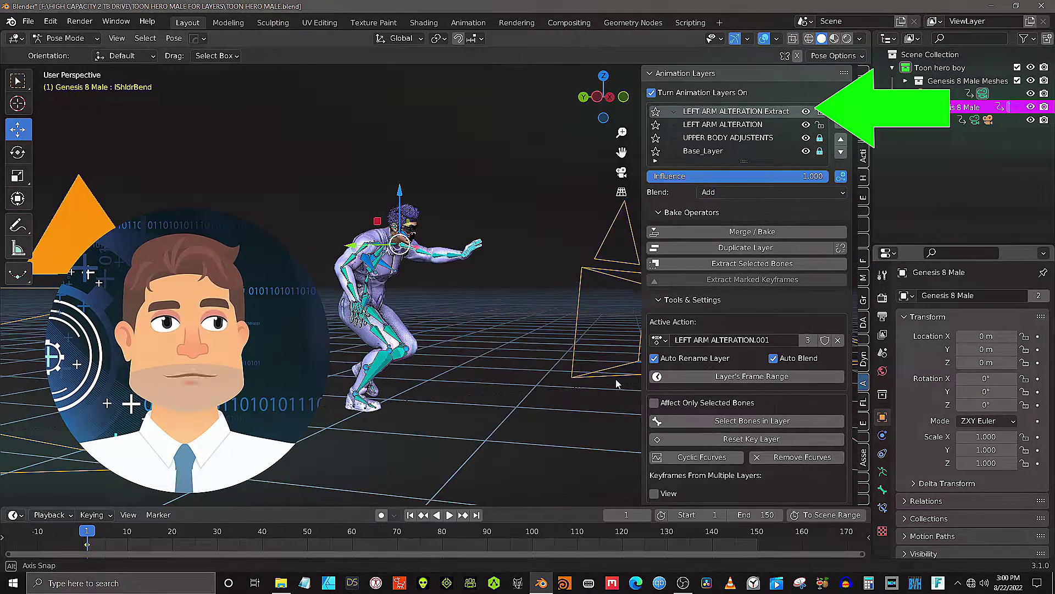
scroll(292, 484, "up", 4)
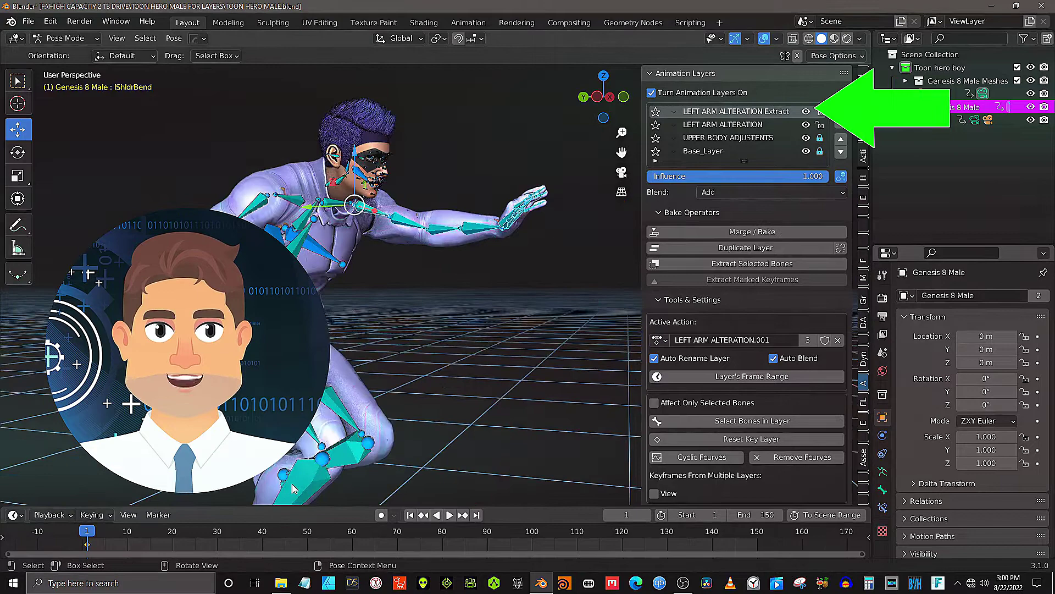
middle_click_drag(292, 484, 322, 484)
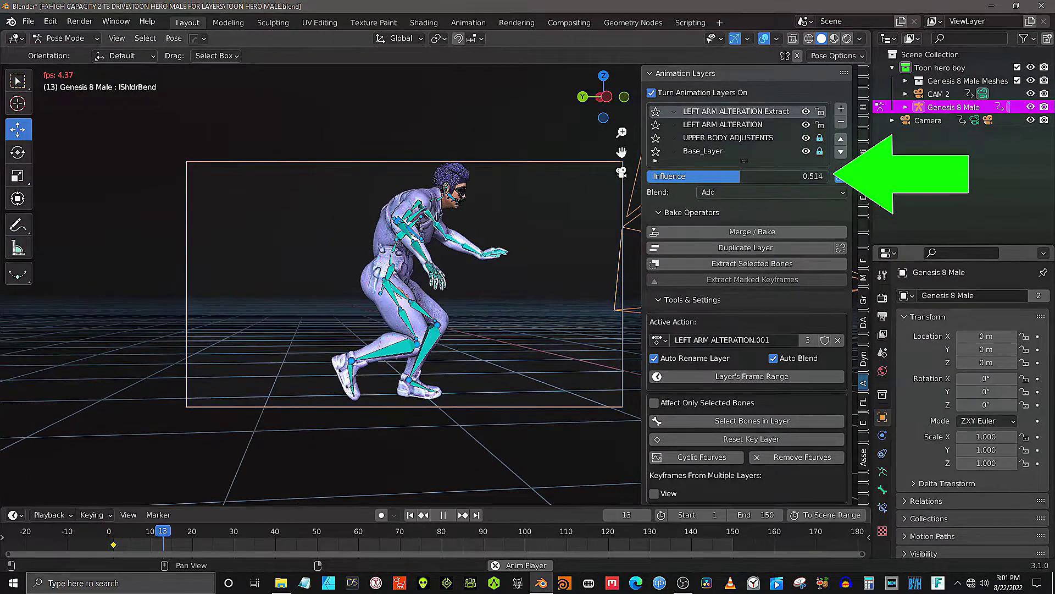
type("0")
Set the arm layer's Influence to 0, then raise it partway during playback.
key("Return")
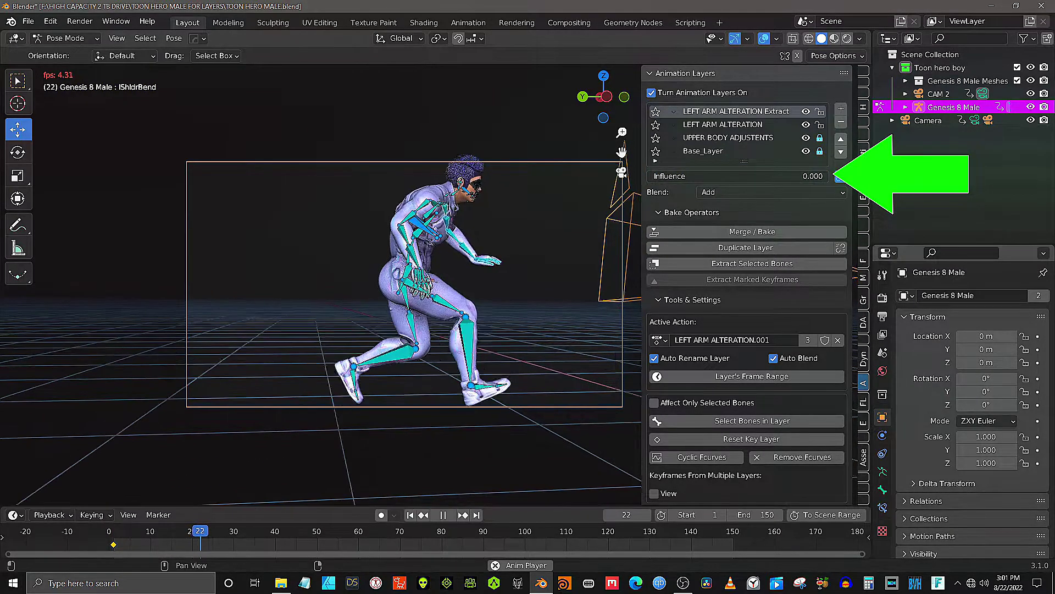
left_click_drag(660, 176, 833, 176)
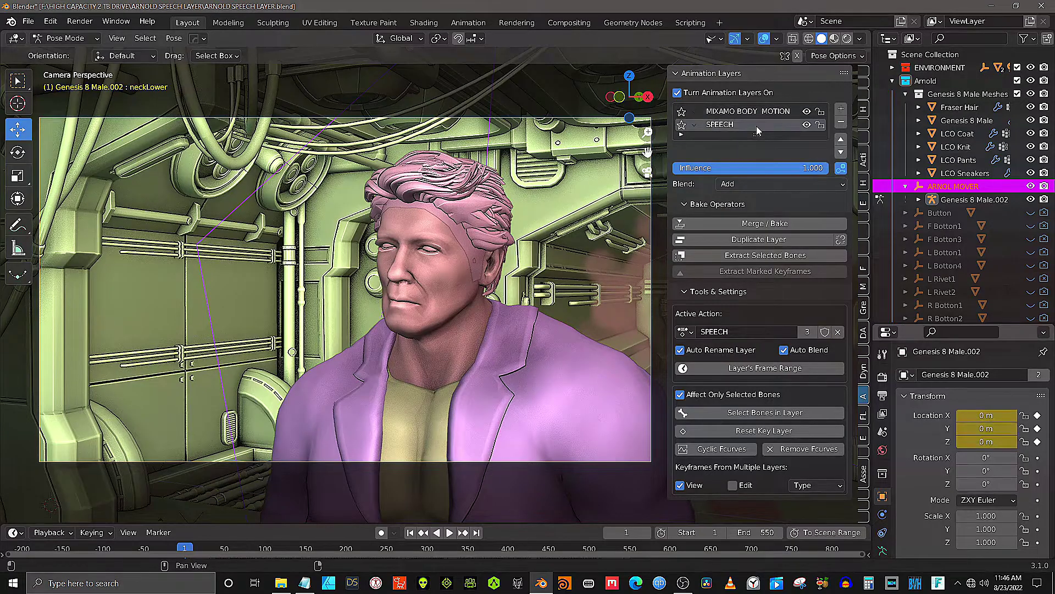
Scrub to around frame 230 and toggle the SPEECH layer's eye icon so the face talks.
left_click_drag(196, 550, 689, 537)
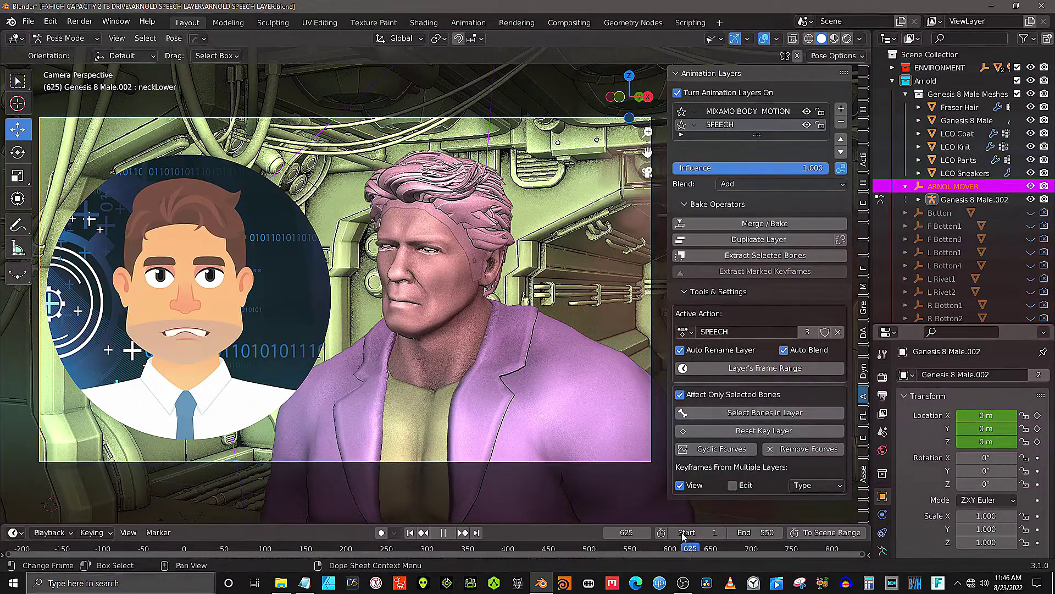
left_click(410, 532)
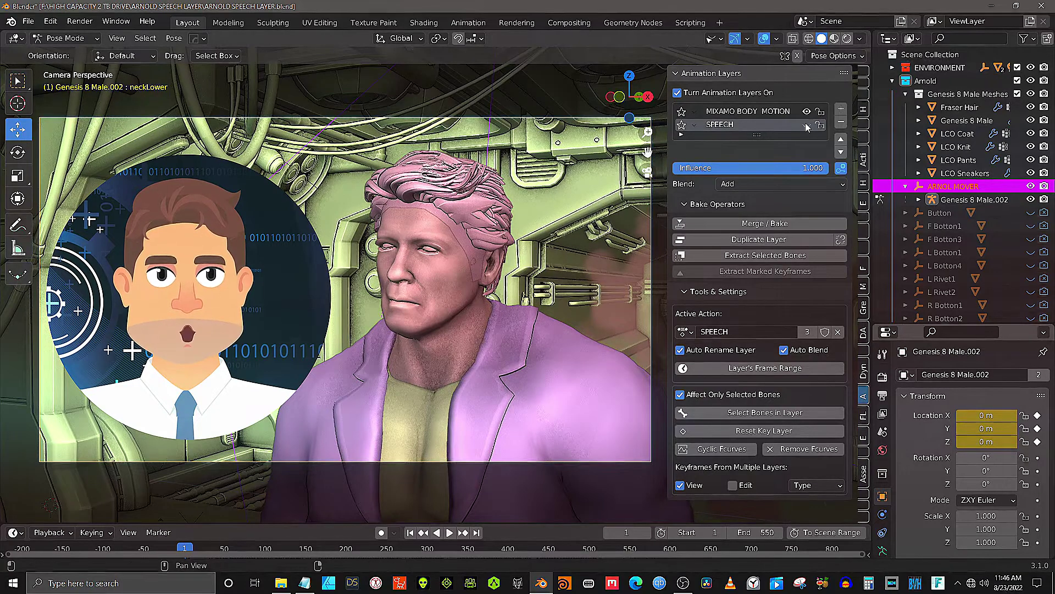
left_click_drag(183, 548, 387, 548)
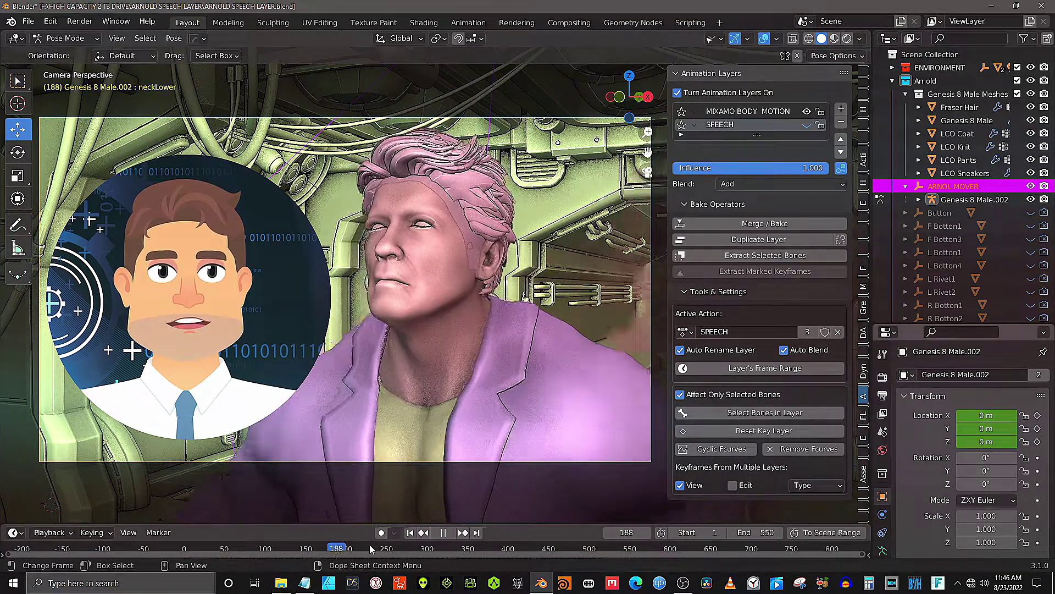
left_click(807, 124)
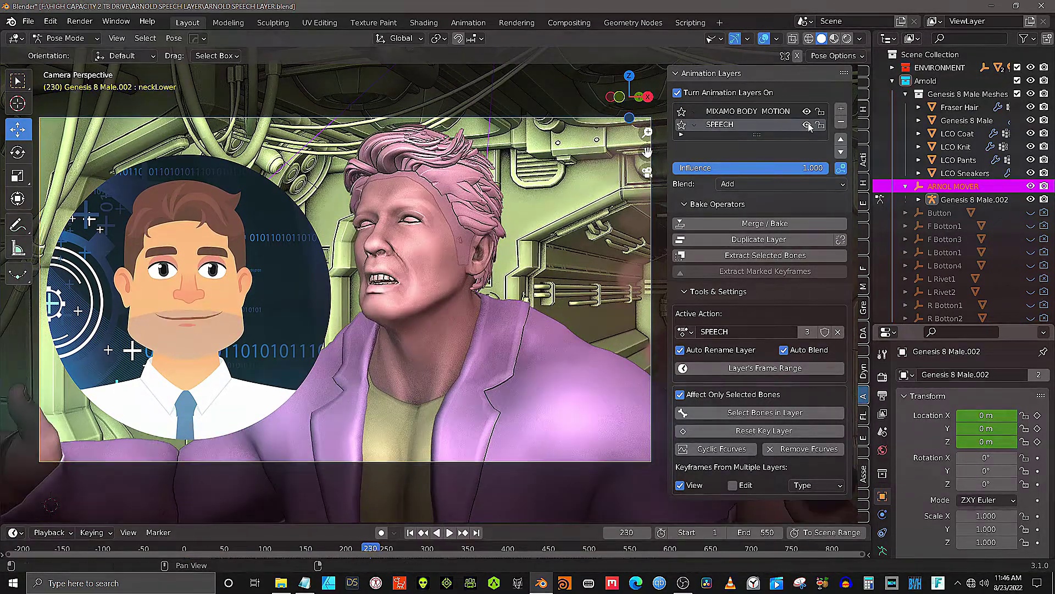